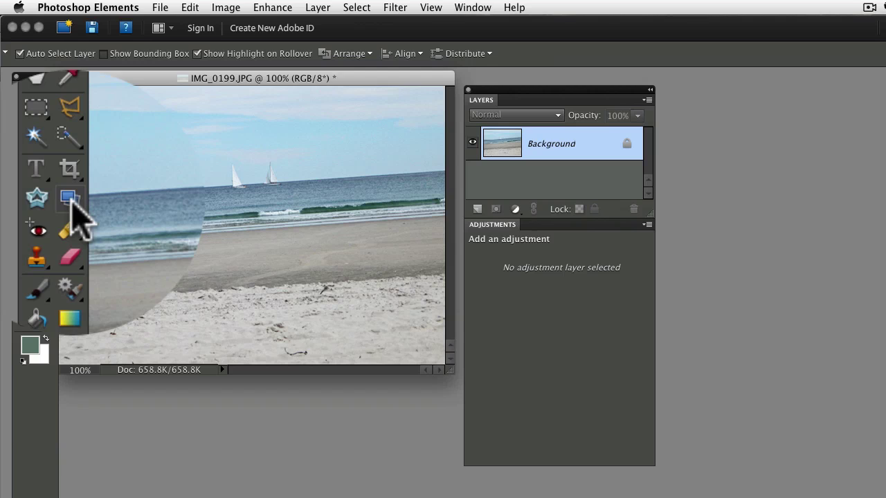
# - Level the beach horizon with the Straighten Tool, cropping away leftover background
pyautogui.click(46, 201)
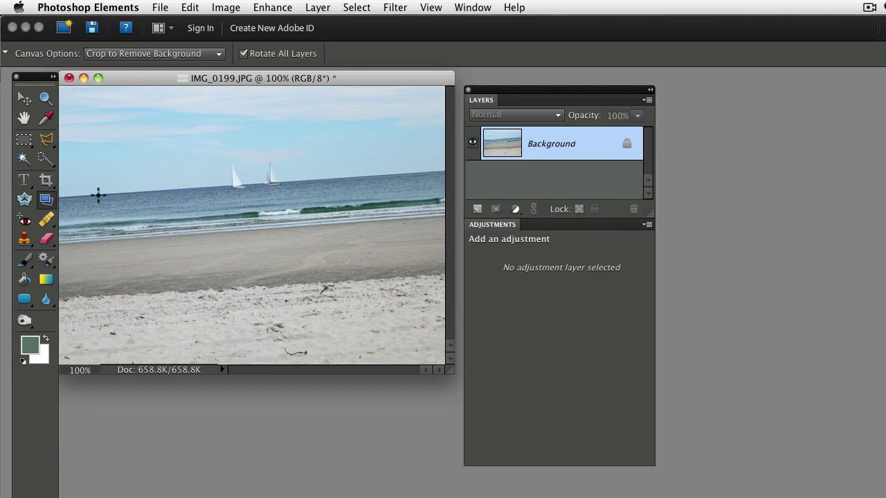
pyautogui.moveTo(98, 195)
pyautogui.mouseDown()
pyautogui.moveTo(307, 188)
pyautogui.moveTo(421, 172)
pyautogui.mouseUp()
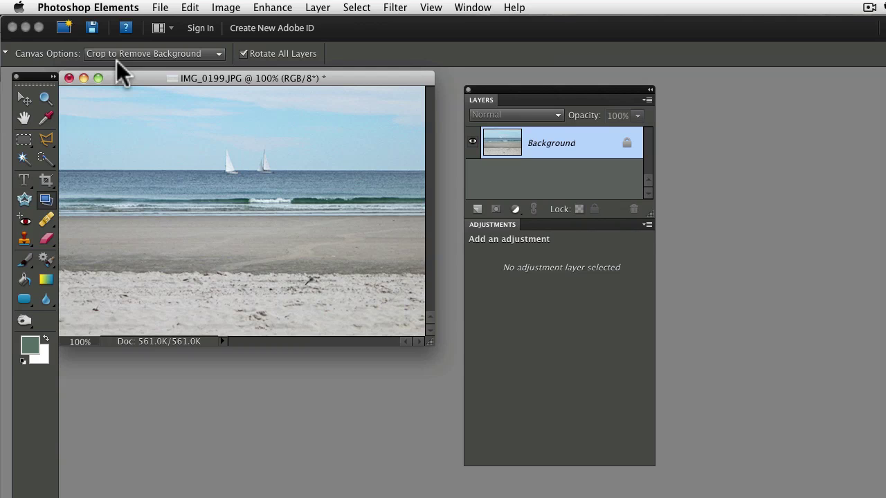
# - Set the Straighten Tool's Canvas Options to Crop to Original Size
pyautogui.click(173, 53)
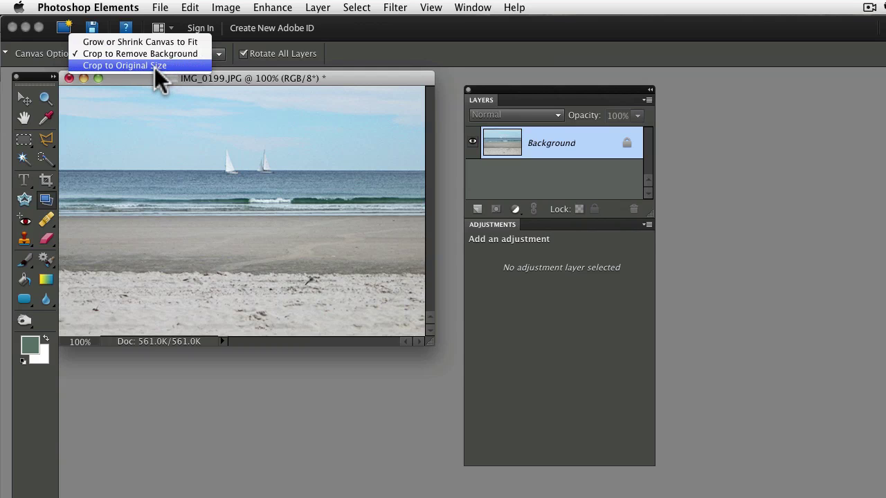
pyautogui.click(154, 65)
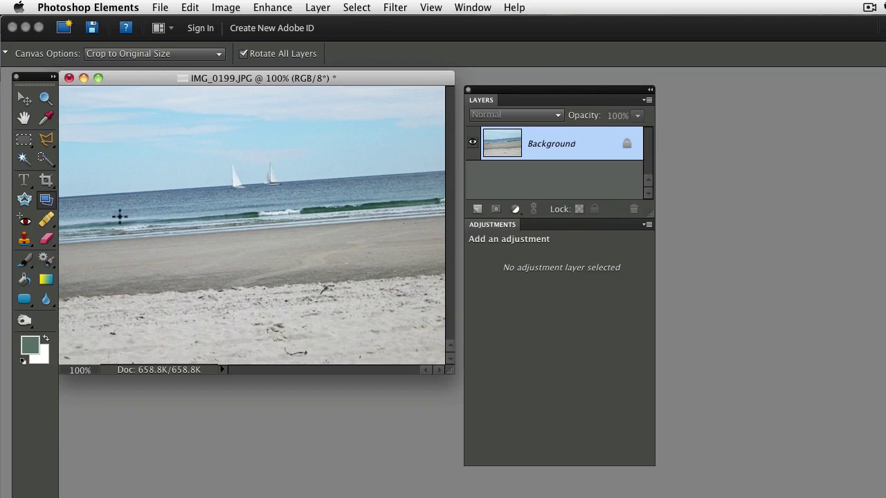
pyautogui.moveTo(98, 193); pyautogui.dragTo(375, 177)
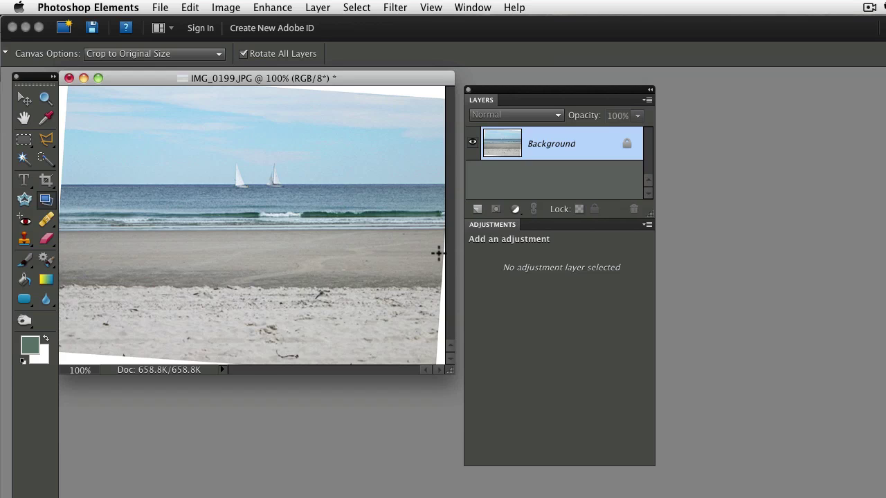
pyautogui.hotkey('ctrl', 'z')
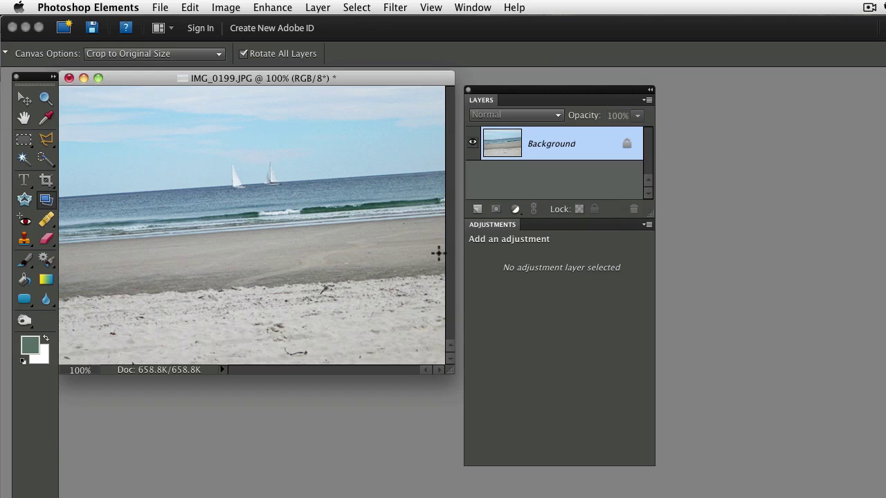
# - Straighten the horizon with Canvas Options set to Grow or Shrink Canvas to Fit
pyautogui.click(172, 51)
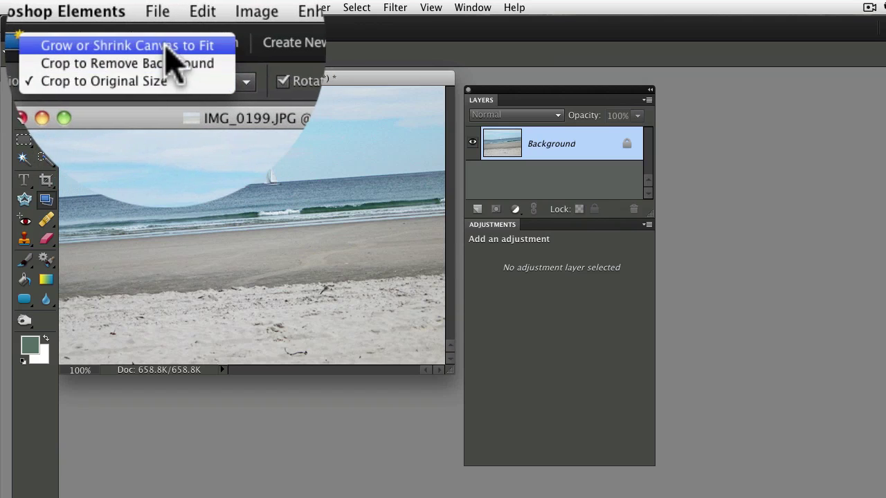
pyautogui.click(164, 43)
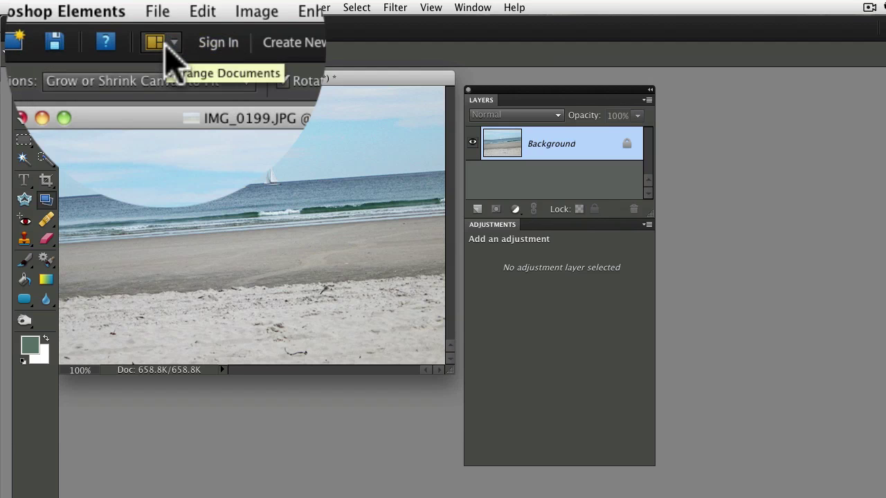
pyautogui.moveTo(103, 194); pyautogui.dragTo(405, 173)
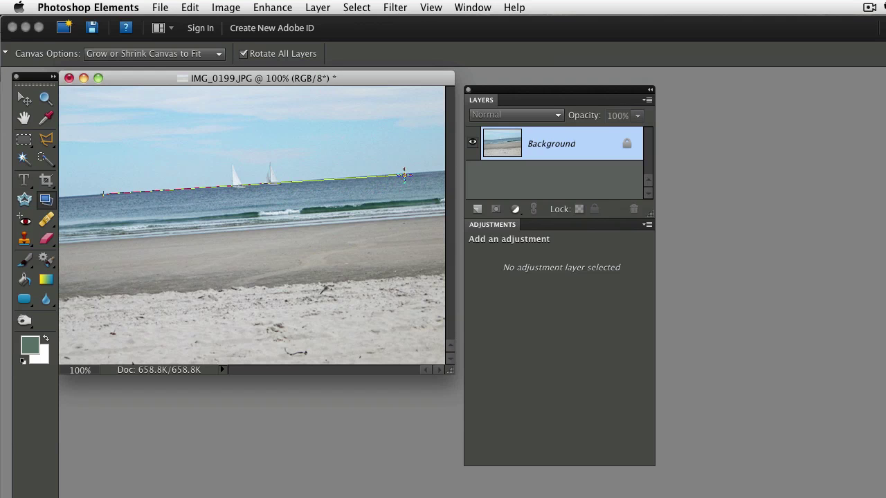
pyautogui.moveTo(405, 173); pyautogui.dragTo(404, 175)
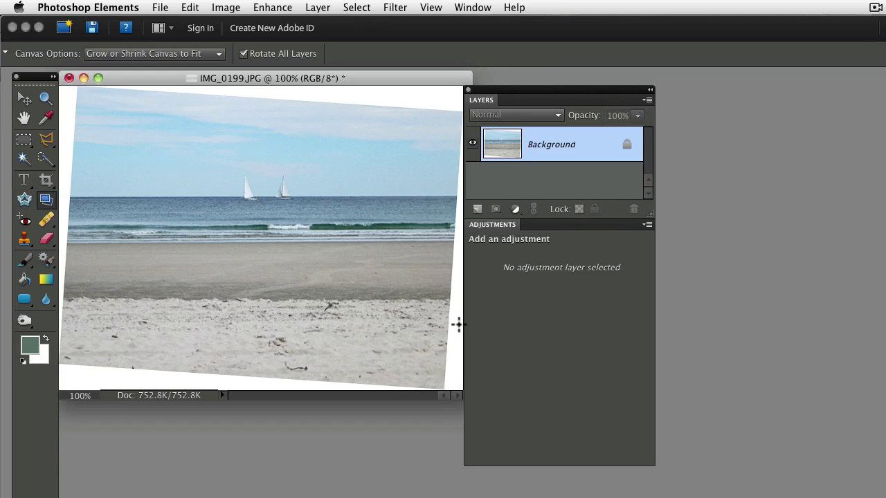
# - Undo, then re-level the horizon using Crop to Remove Background, leaving no white corners
pyautogui.hotkey('ctrl', 'z')
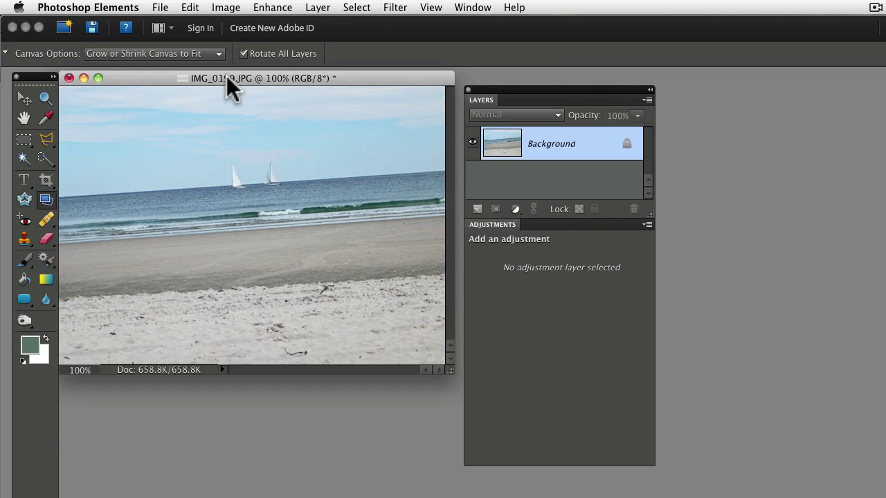
pyautogui.click(161, 55)
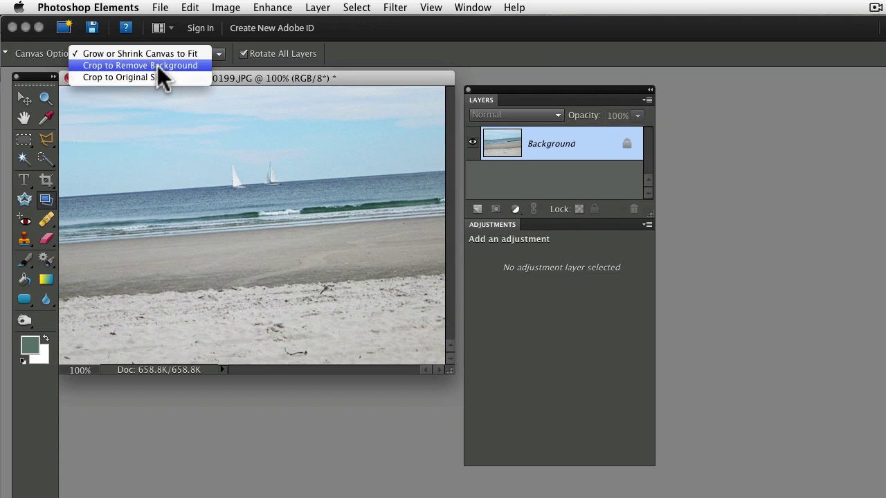
pyautogui.click(157, 65)
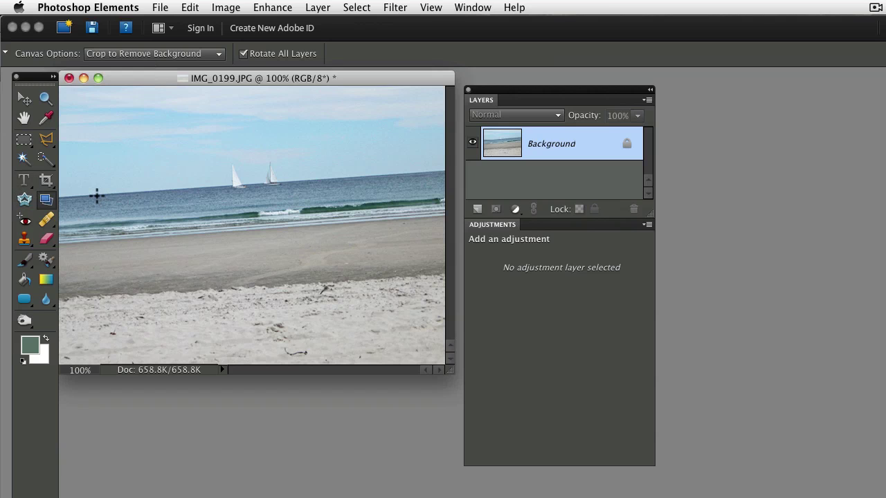
pyautogui.moveTo(96, 193)
pyautogui.mouseDown()
pyautogui.moveTo(204, 194)
pyautogui.moveTo(401, 173)
pyautogui.mouseUp()
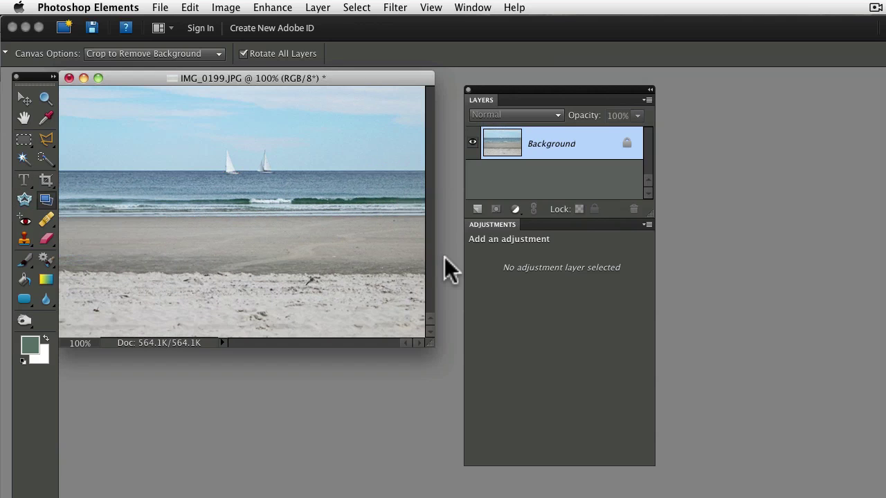